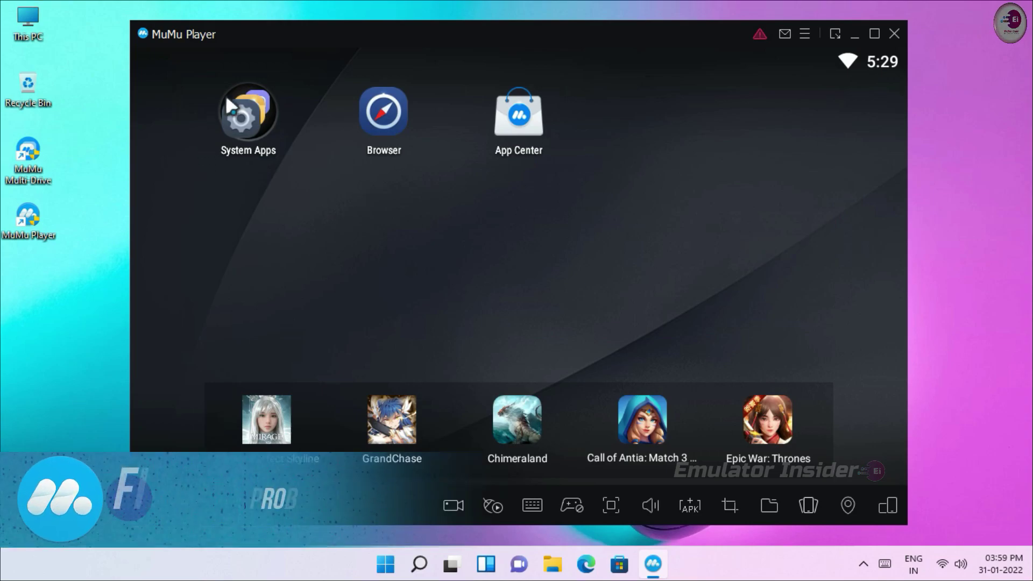
pyautogui.click(256, 129)
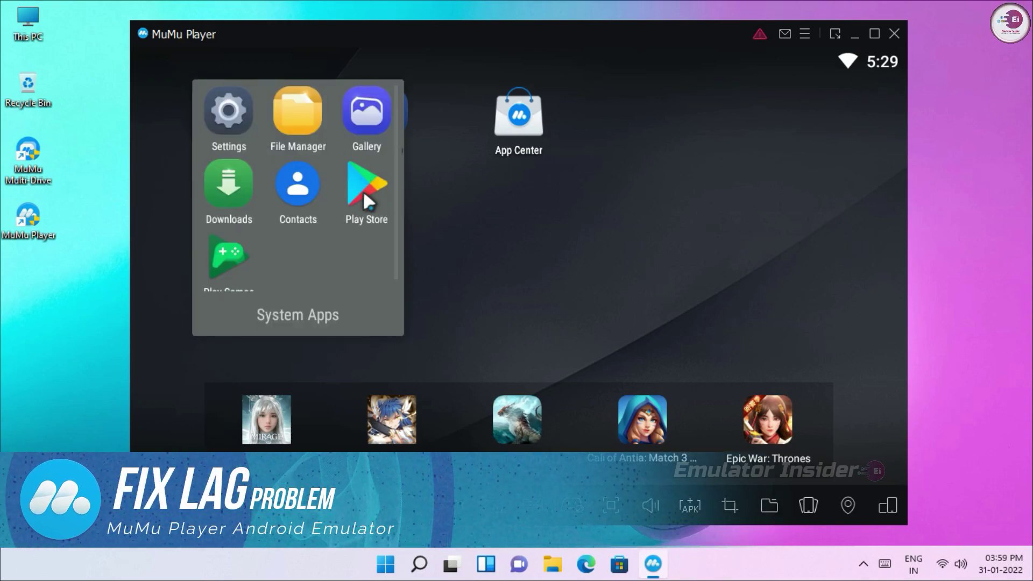
pyautogui.click(476, 187)
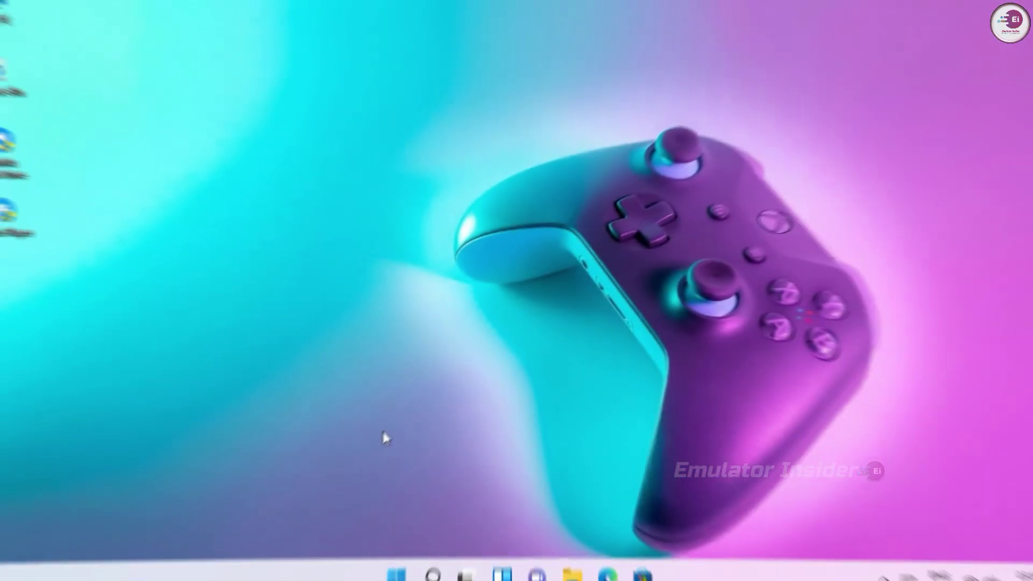
# Check the processor, installed RAM and system type in the PC's device specifications, and close them
pyautogui.rightClick(34, 16)
pyautogui.click(95, 196)
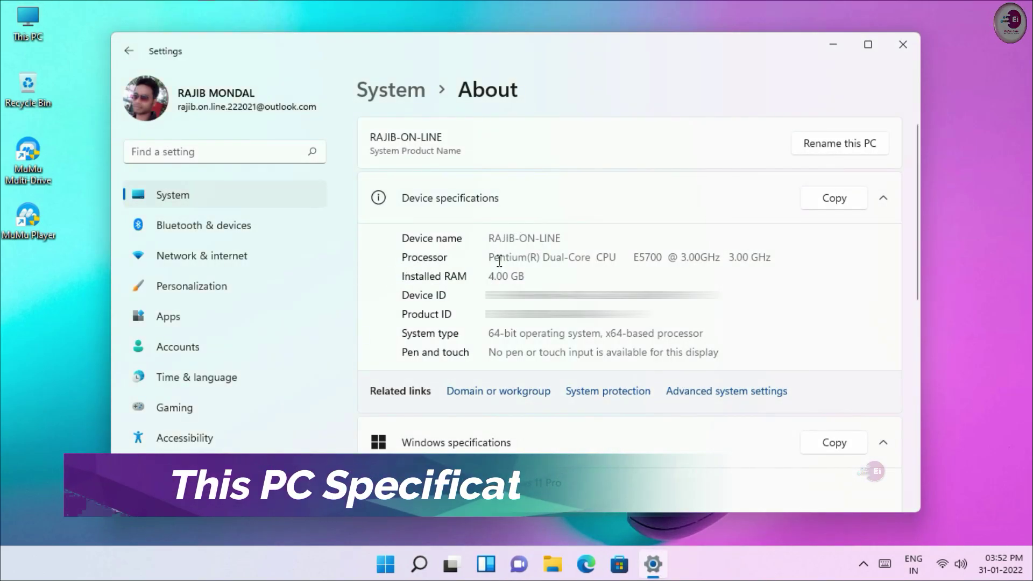
pyautogui.moveTo(487, 258); pyautogui.dragTo(783, 256)
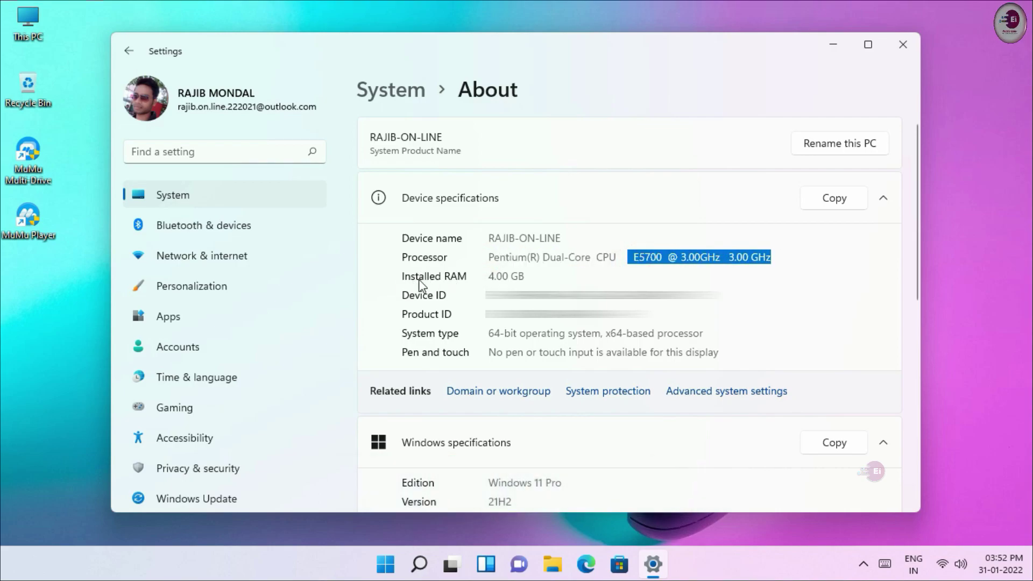
pyautogui.moveTo(491, 278); pyautogui.dragTo(536, 278)
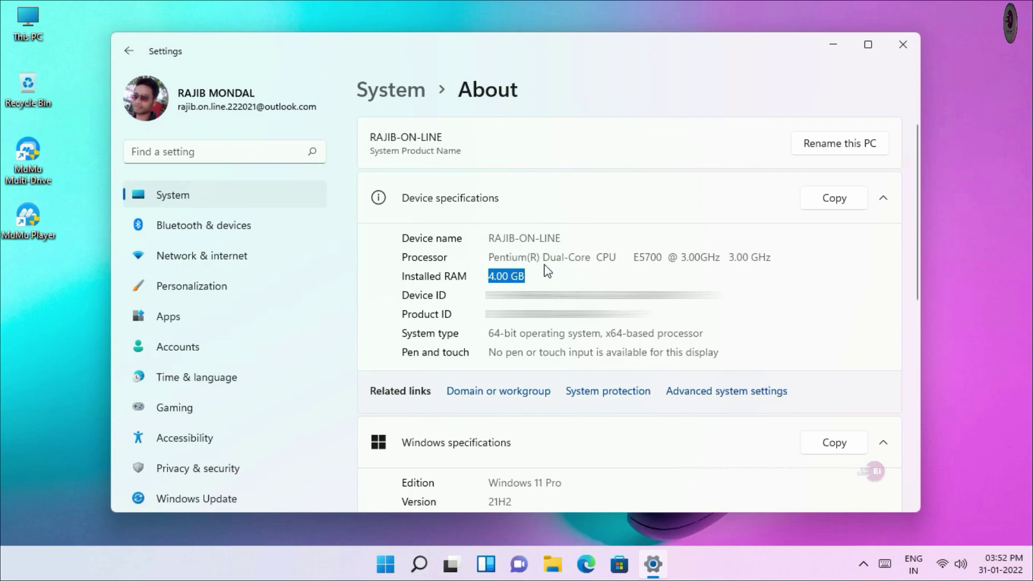
pyautogui.moveTo(491, 335); pyautogui.dragTo(705, 336)
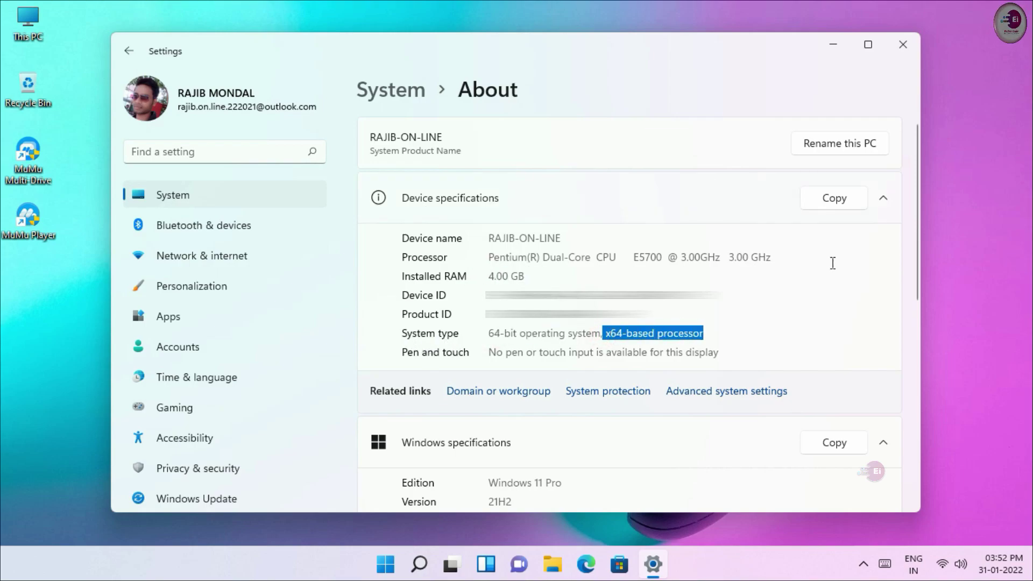
pyautogui.click(903, 44)
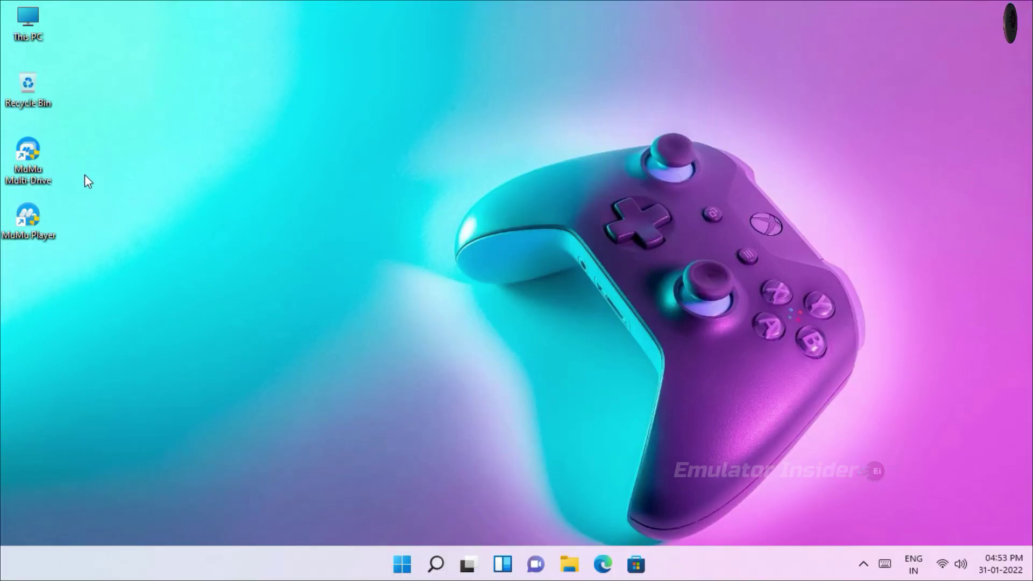
# Set the MuMu Player desktop shortcut's compatibility properties to run the program as an administrator
pyautogui.rightClick(34, 229)
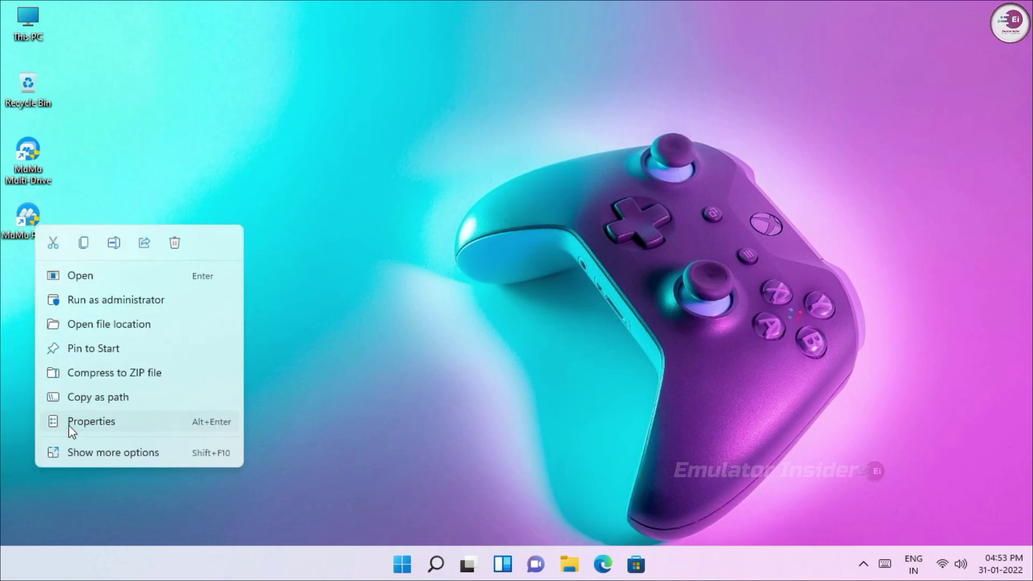
pyautogui.click(143, 425)
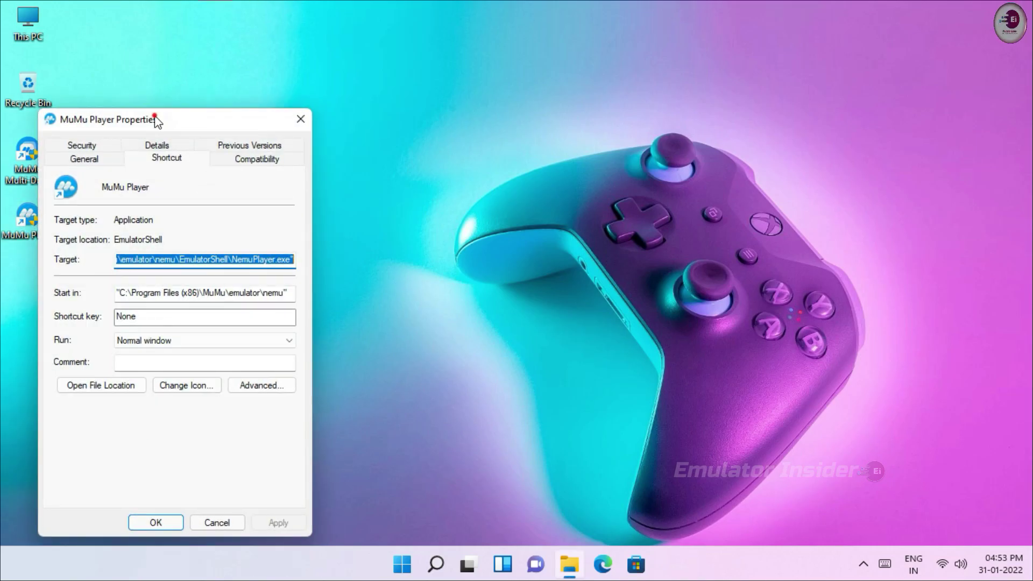
pyautogui.moveTo(155, 117); pyautogui.dragTo(207, 46)
pyautogui.click(321, 90)
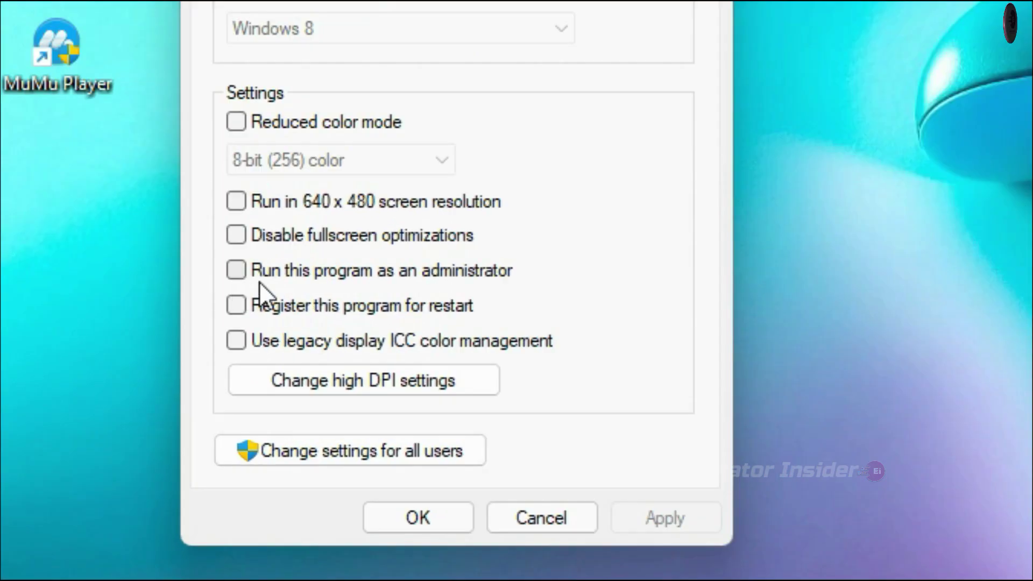
pyautogui.click(235, 277)
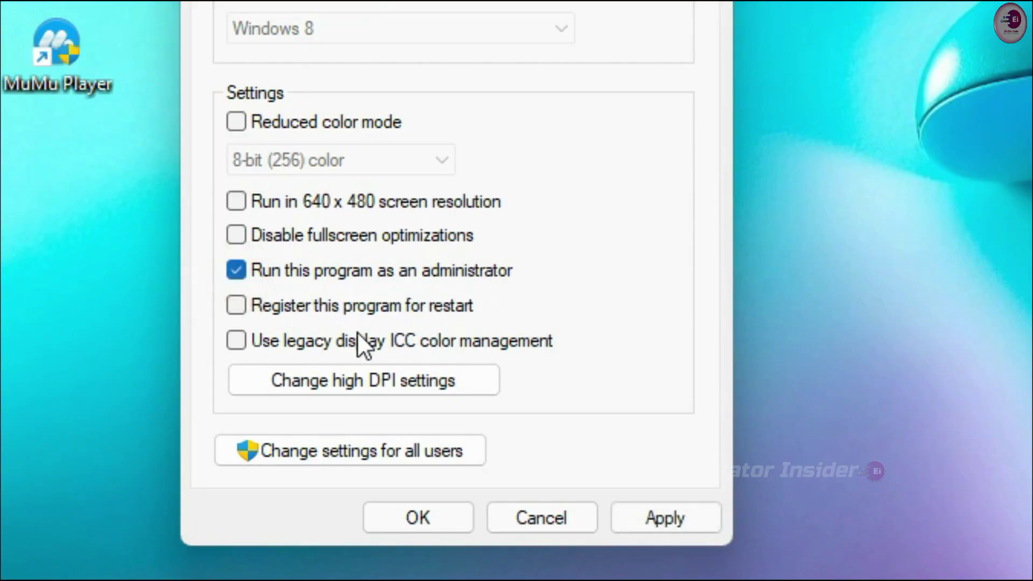
# Override the shortcut's high DPI scaling behavior with scaling performed by Application, and apply the properties
pyautogui.click(375, 379)
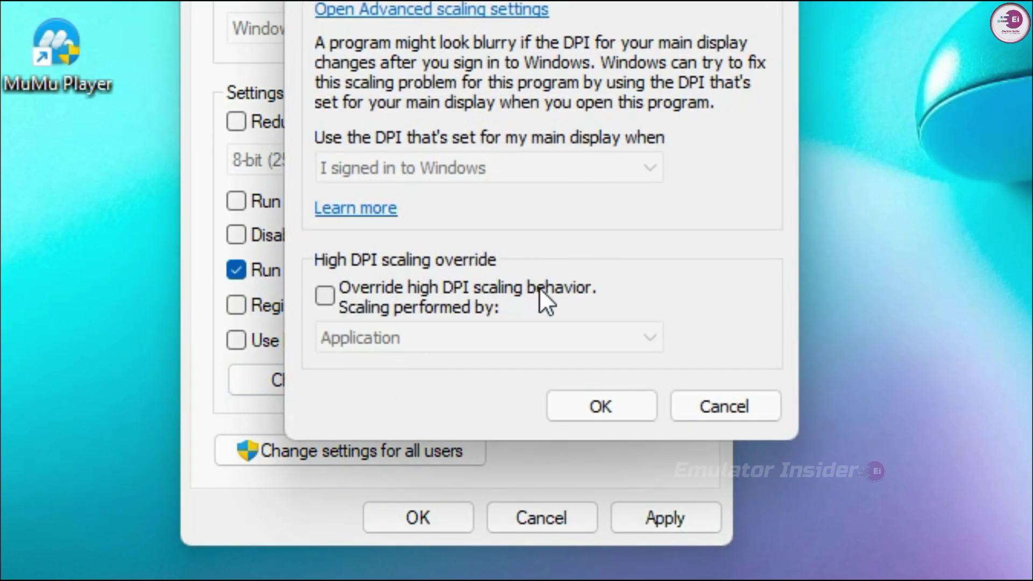
pyautogui.click(326, 295)
pyautogui.click(381, 338)
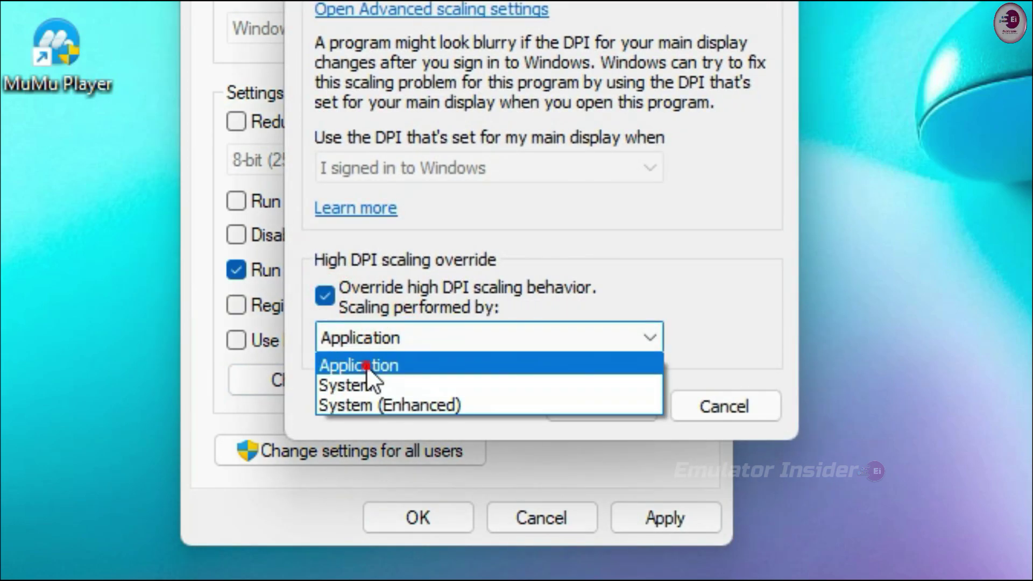
pyautogui.click(367, 366)
pyautogui.click(573, 397)
pyautogui.click(650, 519)
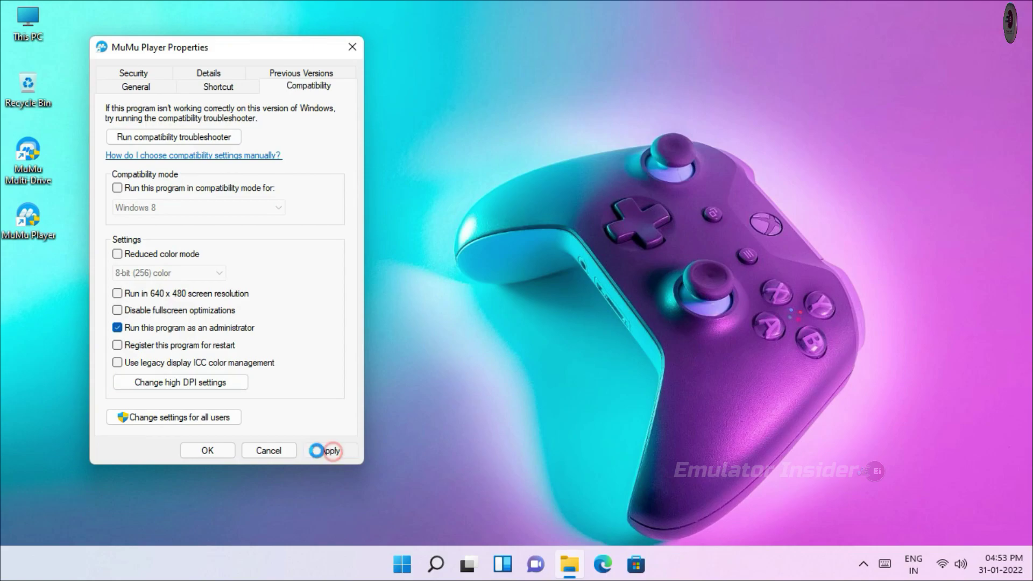
pyautogui.click(210, 450)
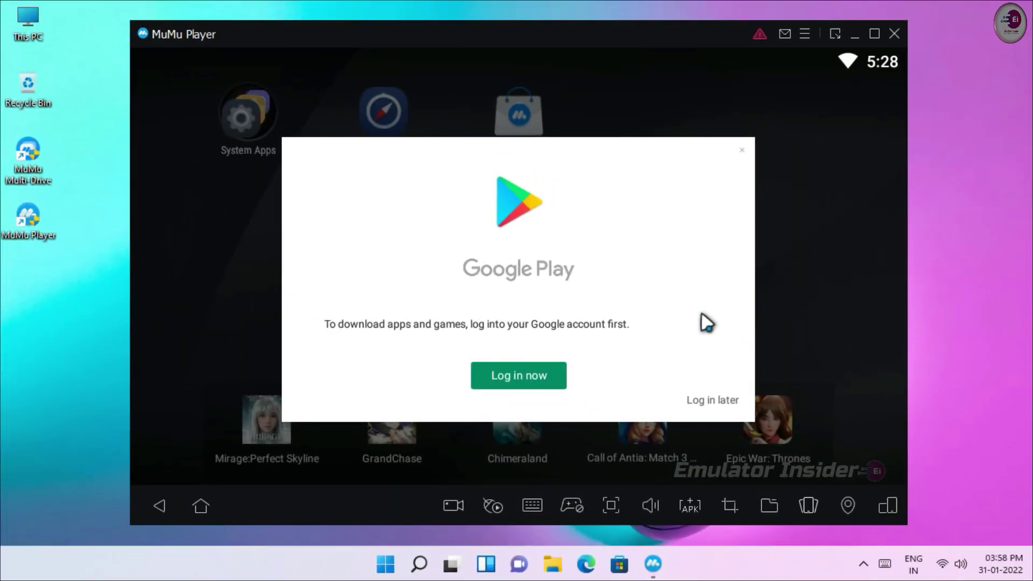
# Postpone the Google Play login and move Play Store out of the System Apps folder onto the emulator's home screen
pyautogui.click(721, 401)
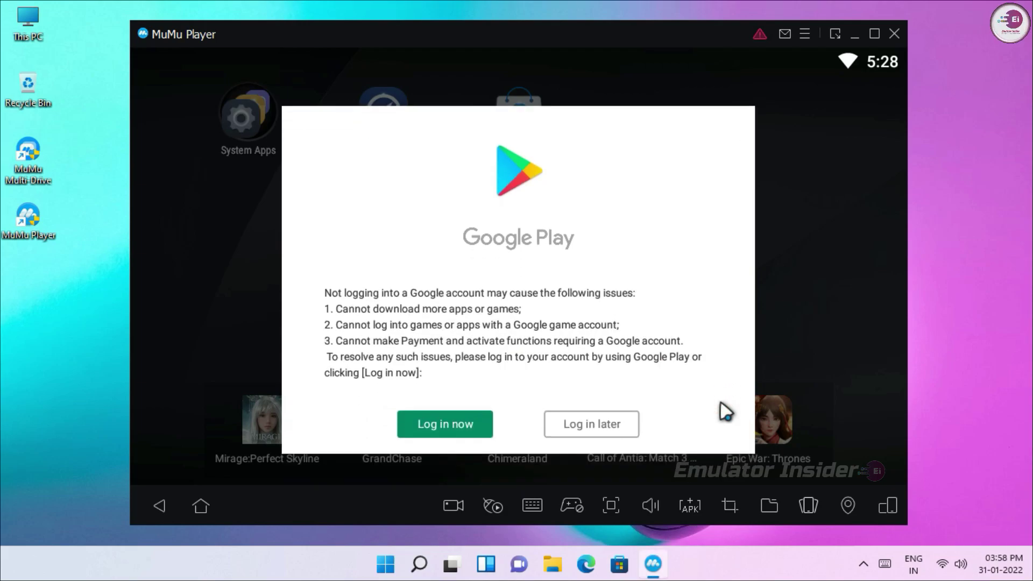
pyautogui.click(602, 426)
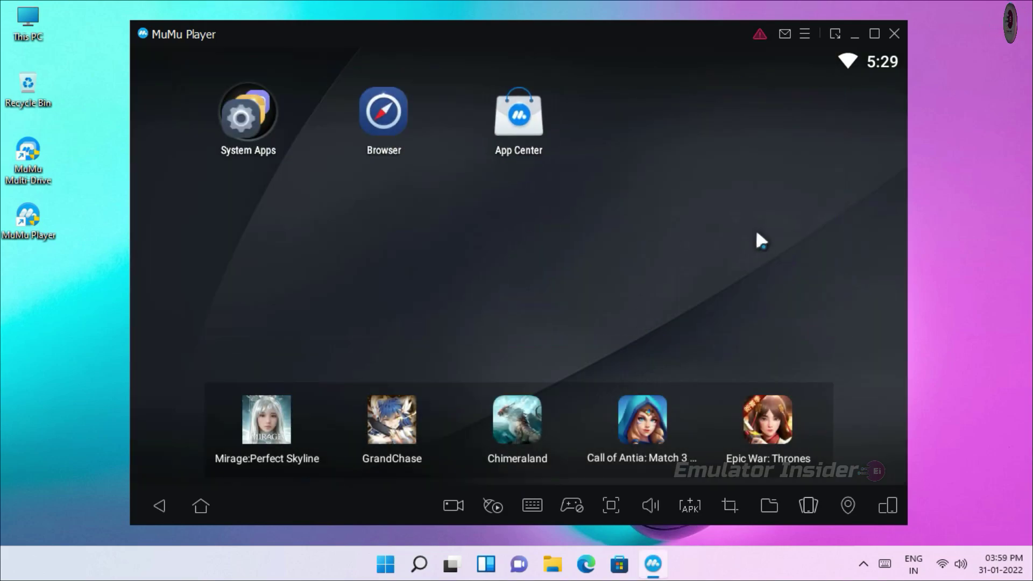
pyautogui.click(256, 126)
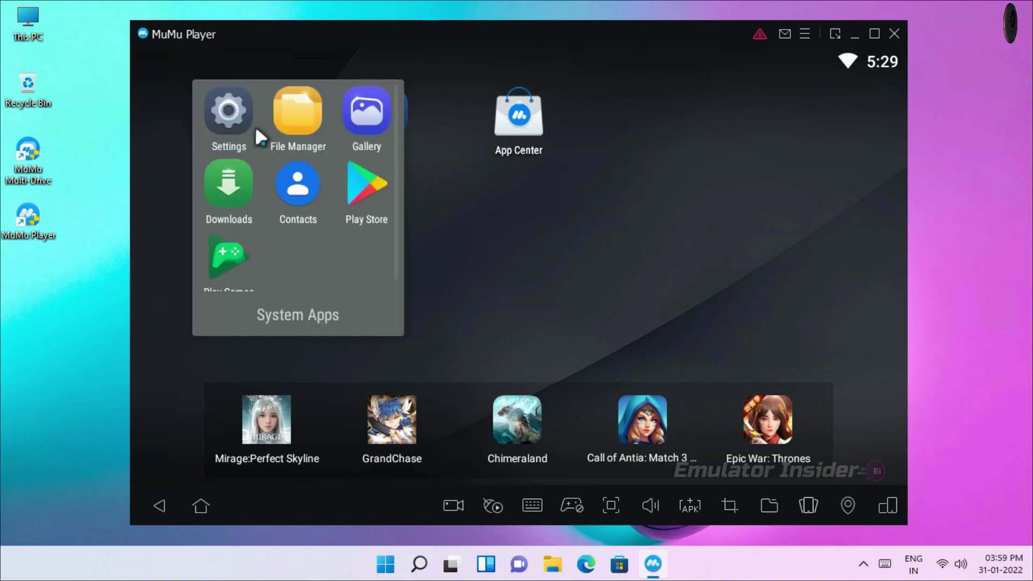
pyautogui.moveTo(477, 186); pyautogui.dragTo(617, 120)
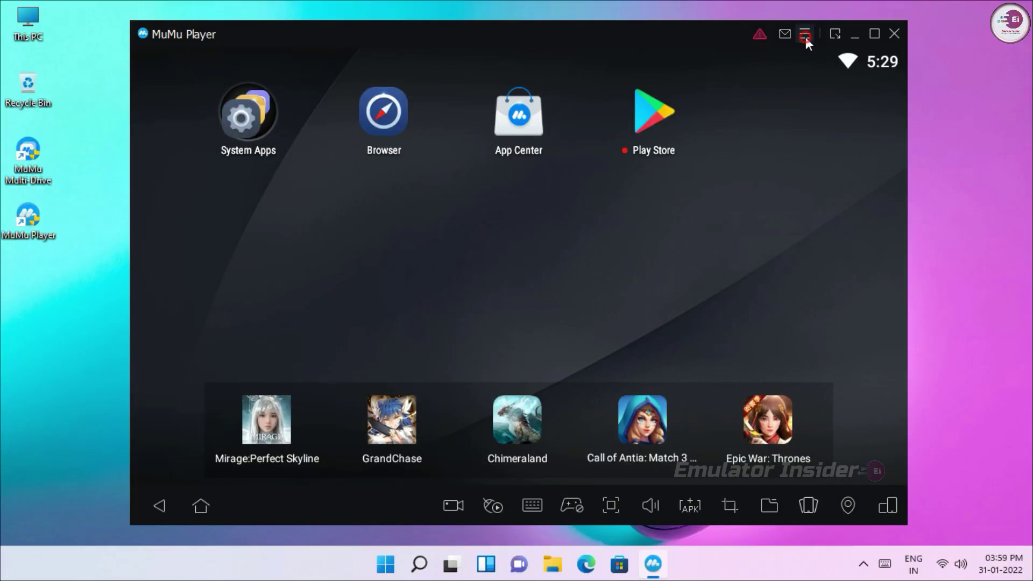
# Set the performance mode to Custom in the emulator's advanced settings and check the CPU core and memory choices
pyautogui.click(805, 34)
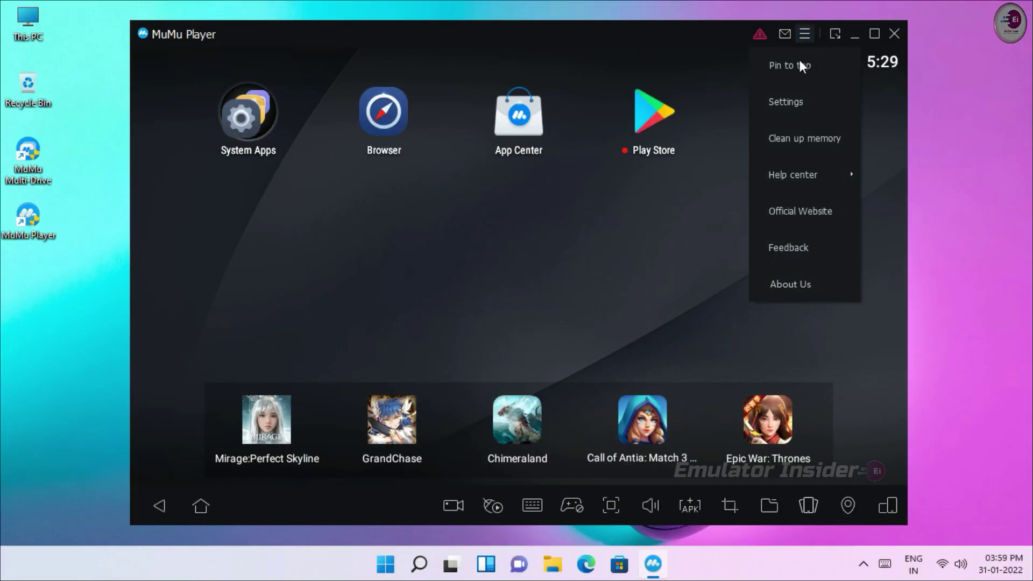
pyautogui.click(795, 102)
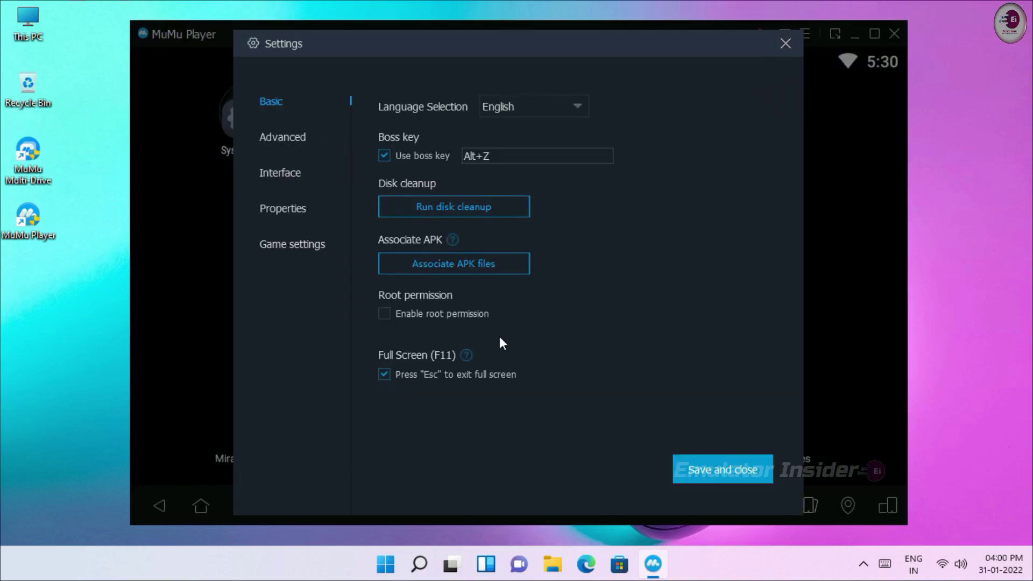
pyautogui.click(275, 140)
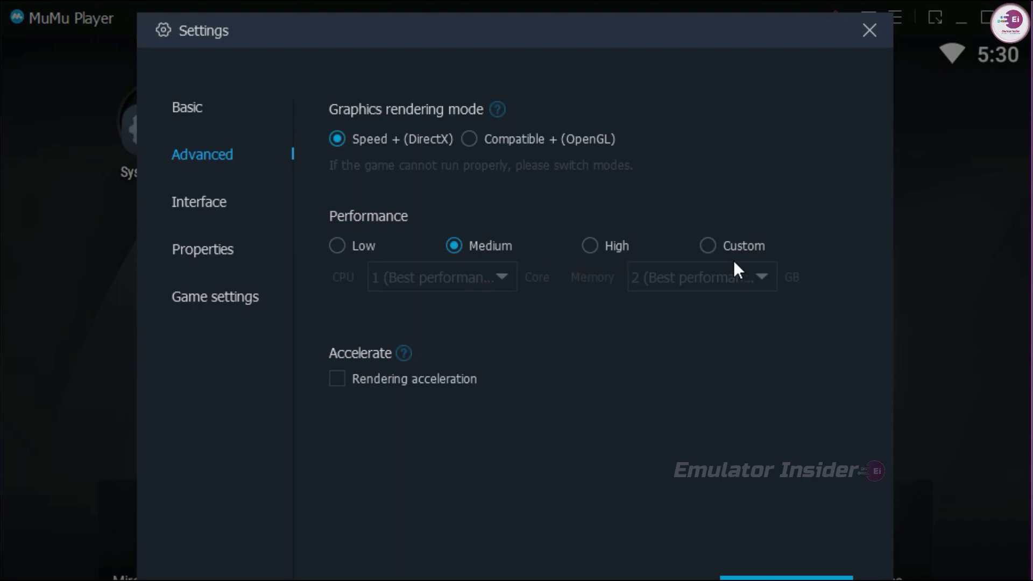
pyautogui.click(709, 247)
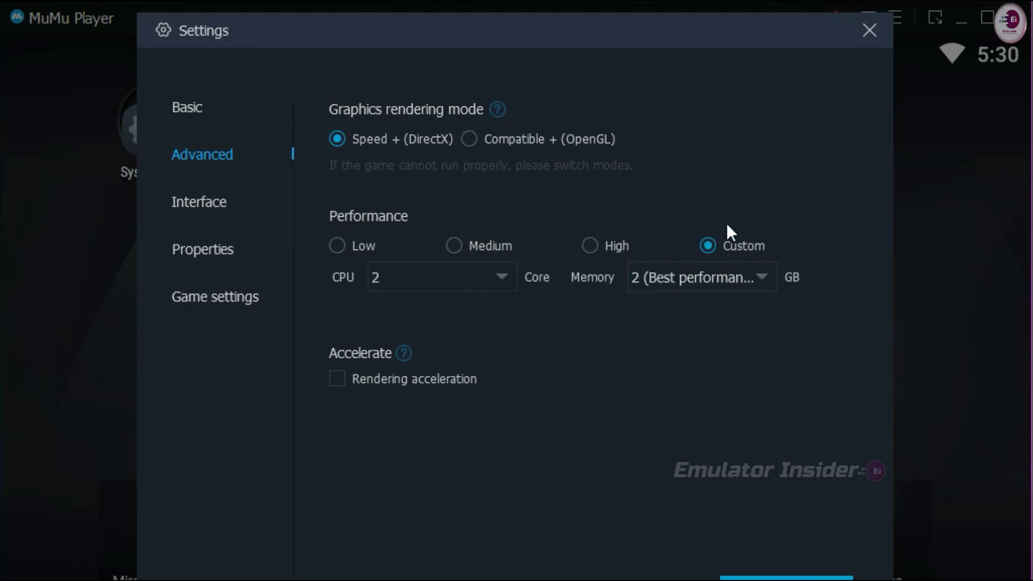
pyautogui.click(506, 279)
pyautogui.click(507, 280)
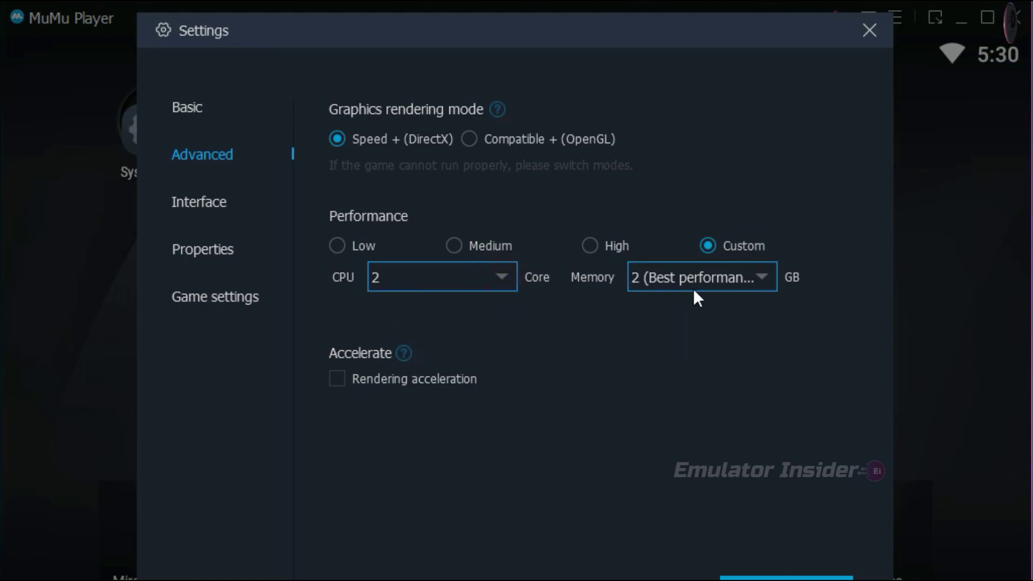
pyautogui.click(752, 279)
pyautogui.click(748, 276)
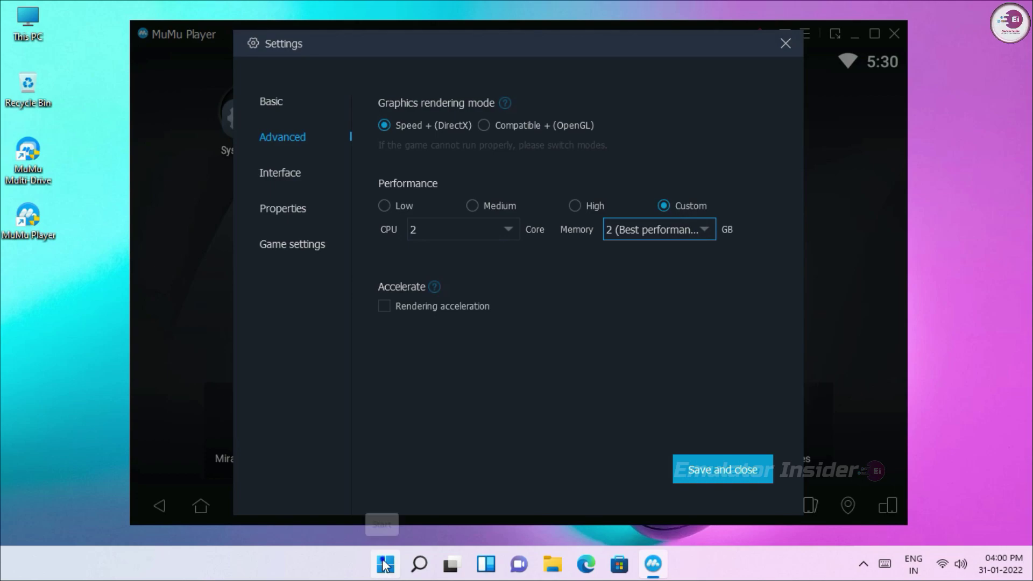
# Examine the PC's CPU core count and performance details in Task Manager, and return to the emulator settings
pyautogui.rightClick(387, 565)
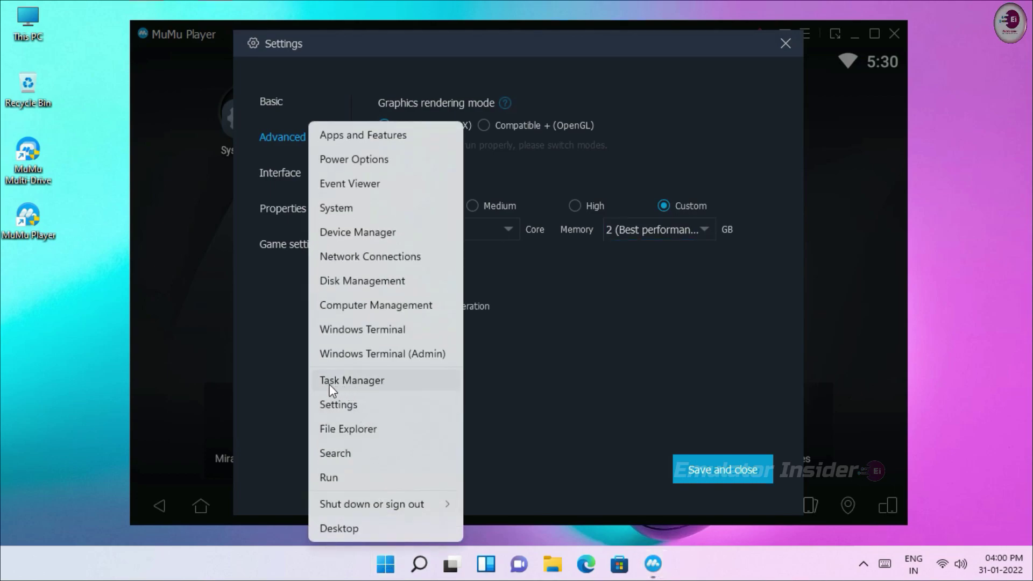
pyautogui.click(407, 385)
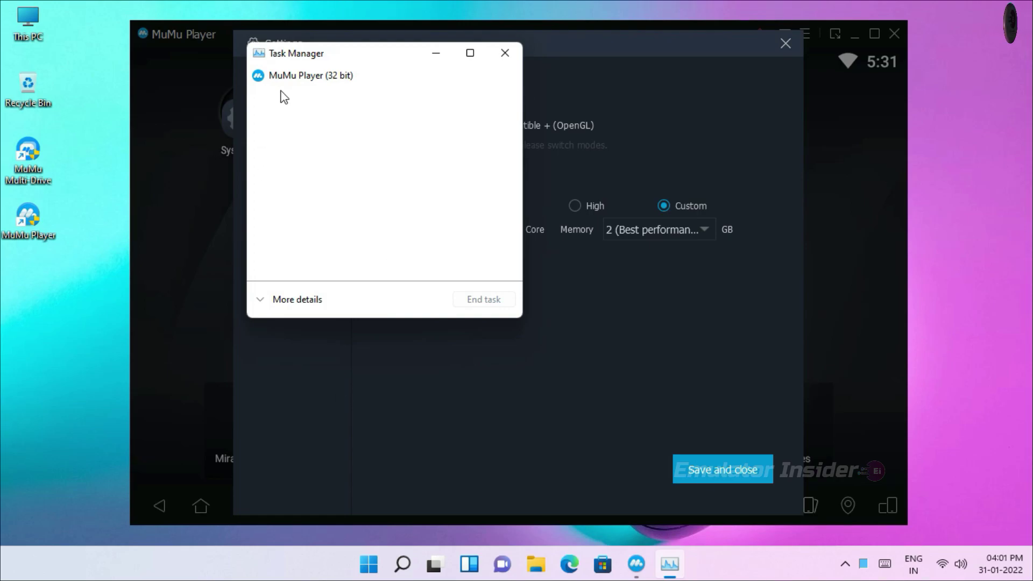
pyautogui.click(288, 304)
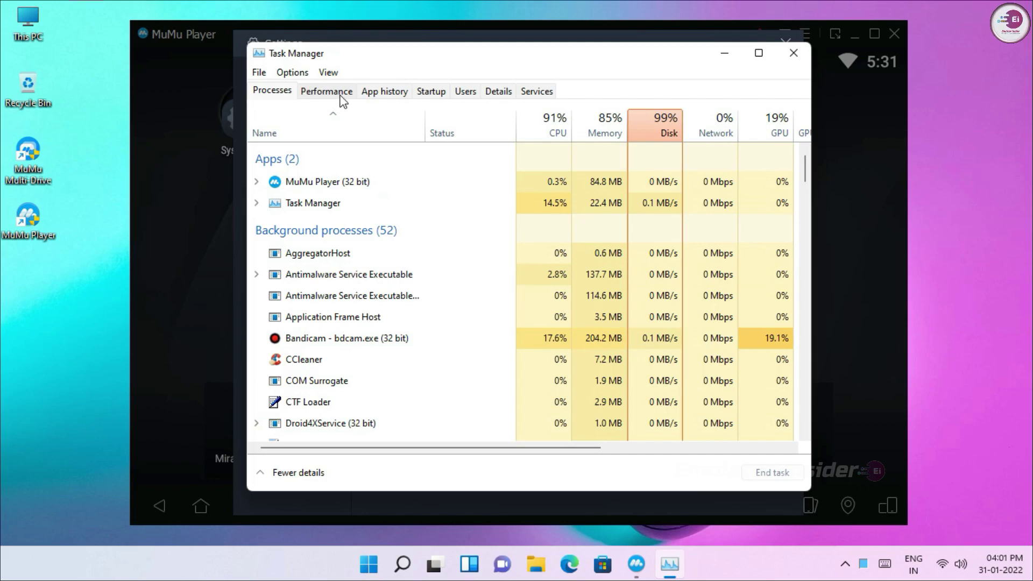
pyautogui.click(320, 92)
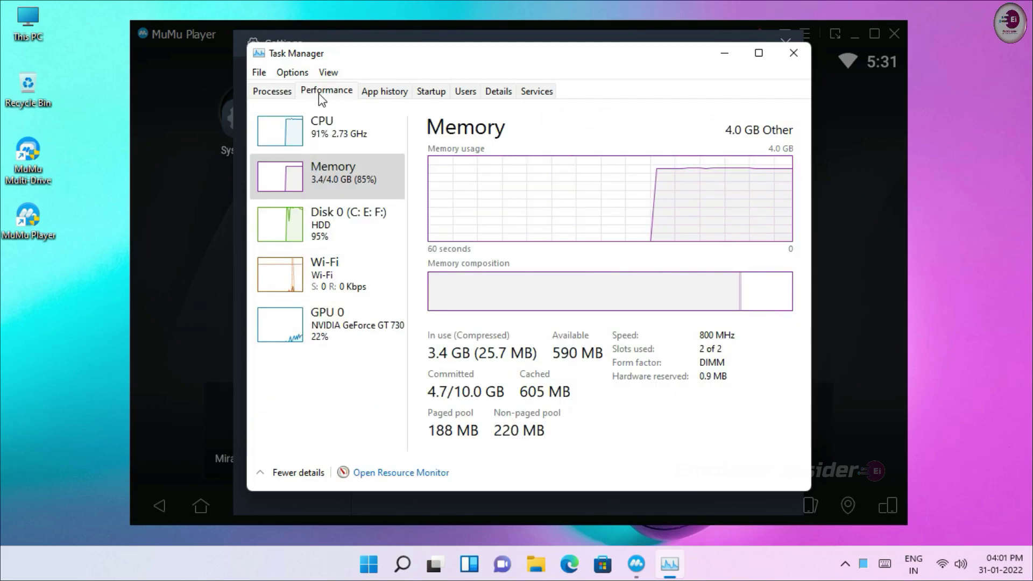
pyautogui.click(365, 136)
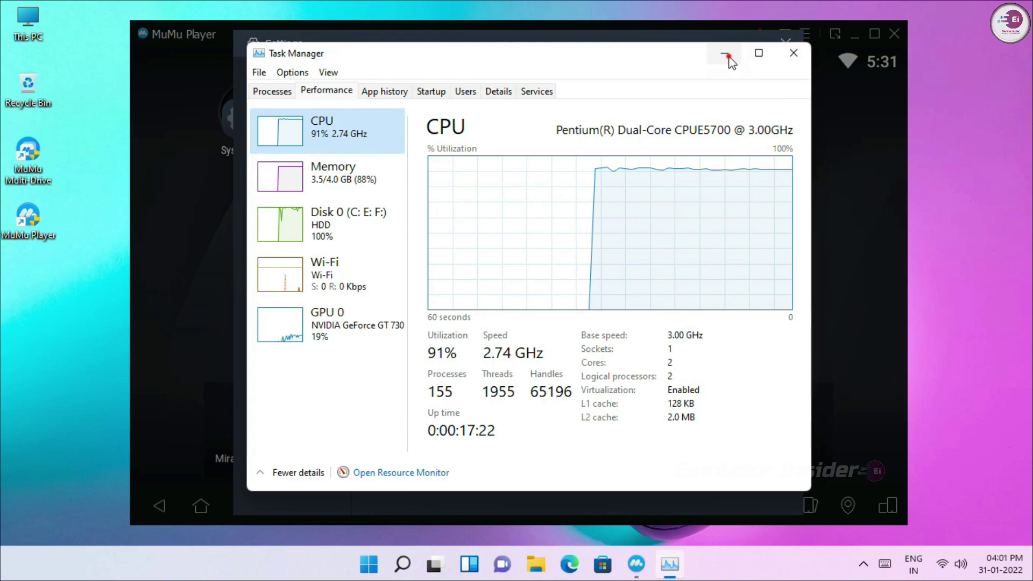
pyautogui.click(731, 61)
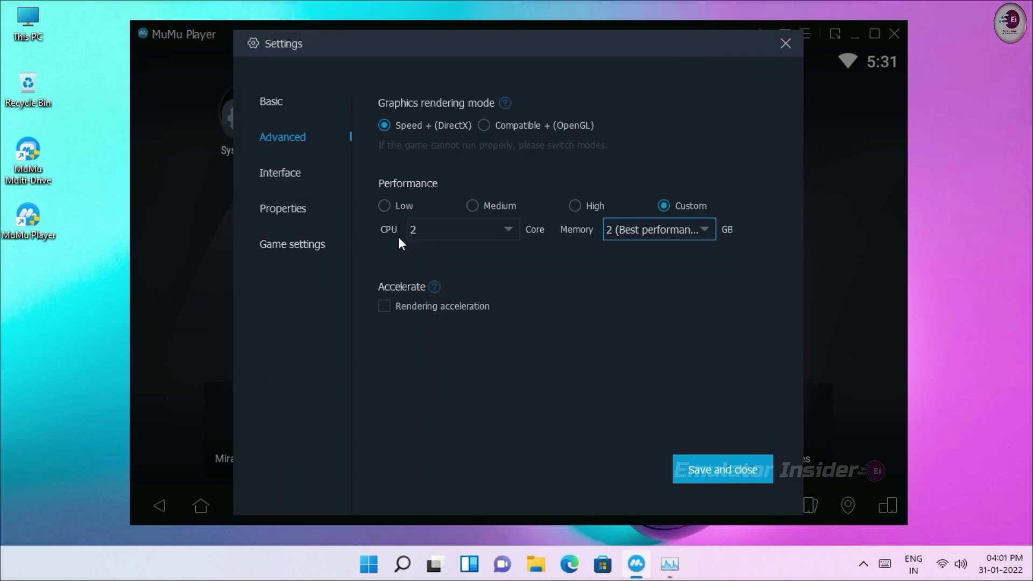
# Set the emulator's custom CPU allocation to 1 (Best performance) core
pyautogui.click(506, 236)
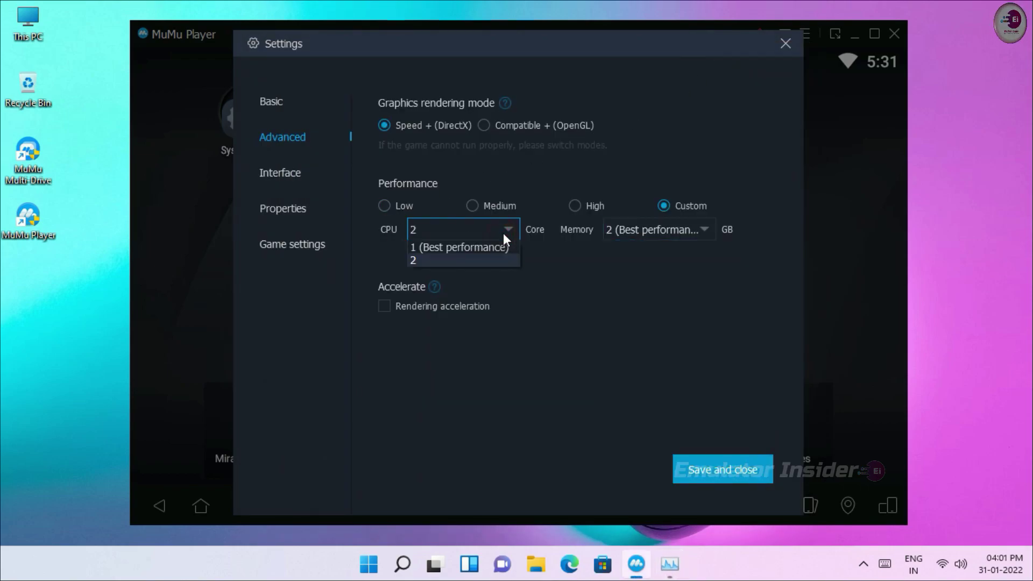
pyautogui.click(413, 247)
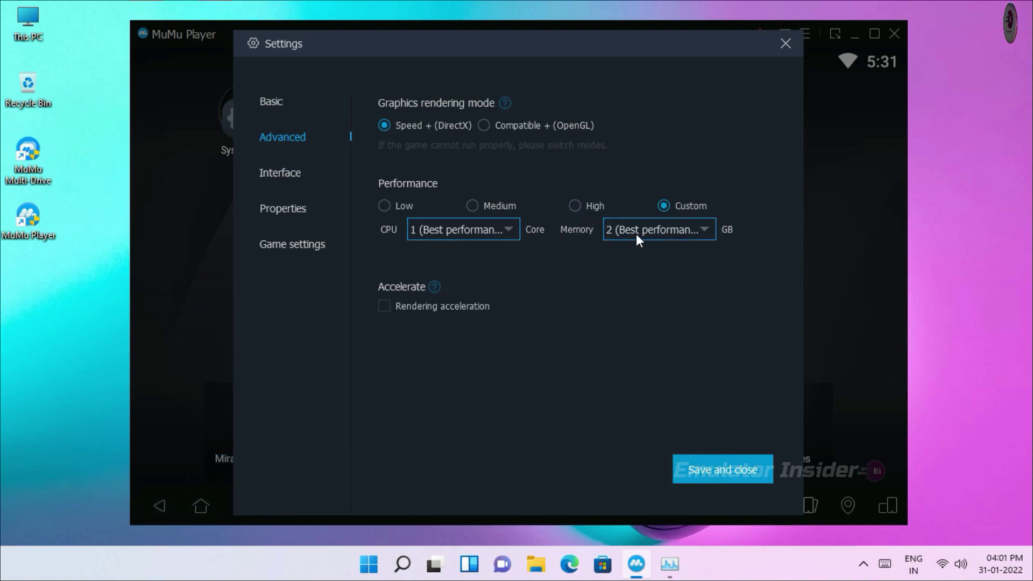
# Switch to Task Manager and check the PC's total memory in its performance details
pyautogui.click(673, 572)
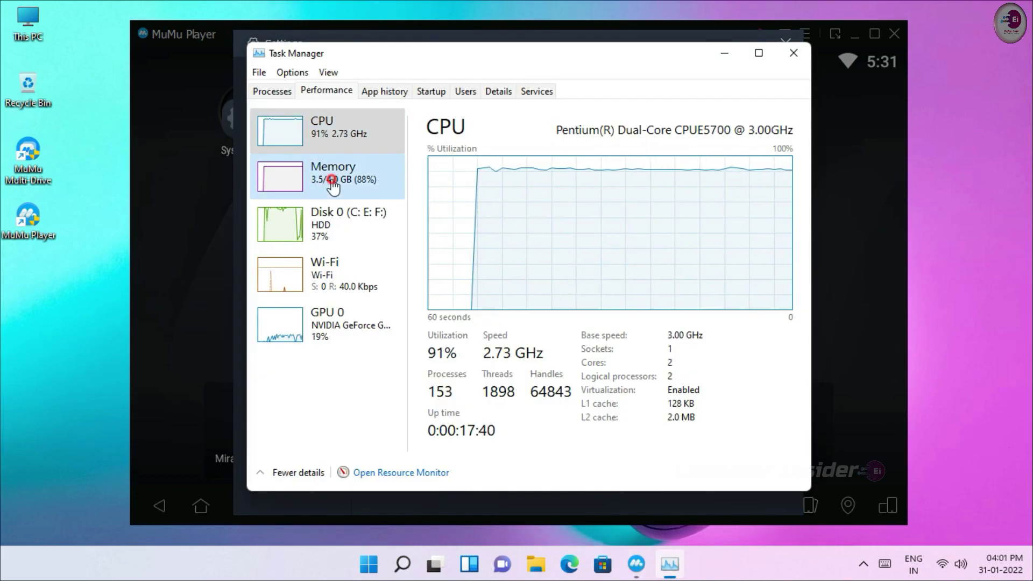
pyautogui.click(333, 184)
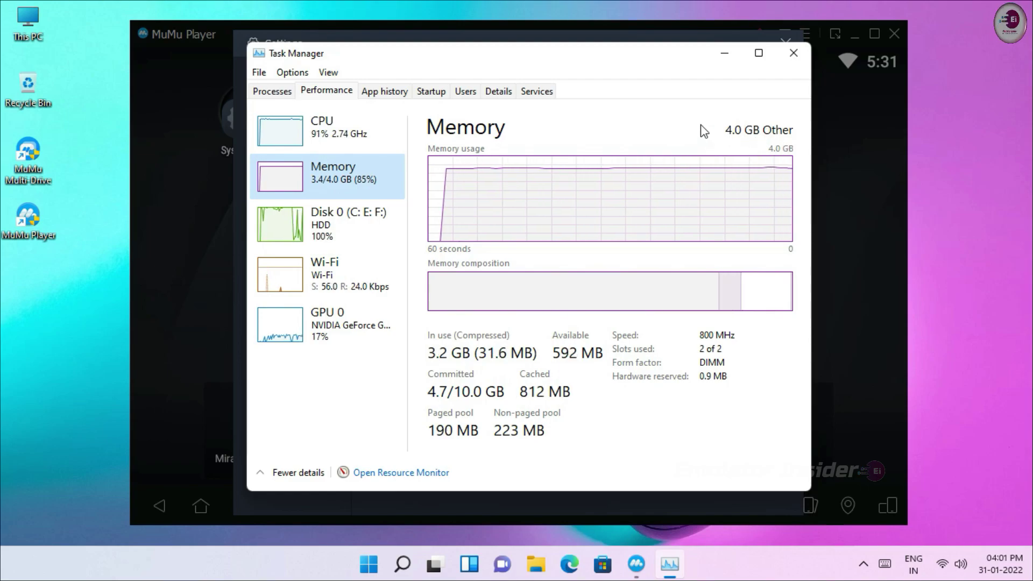
# Close Task Manager and set the emulator's custom memory allocation to 2 (Best performance) GB
pyautogui.click(794, 57)
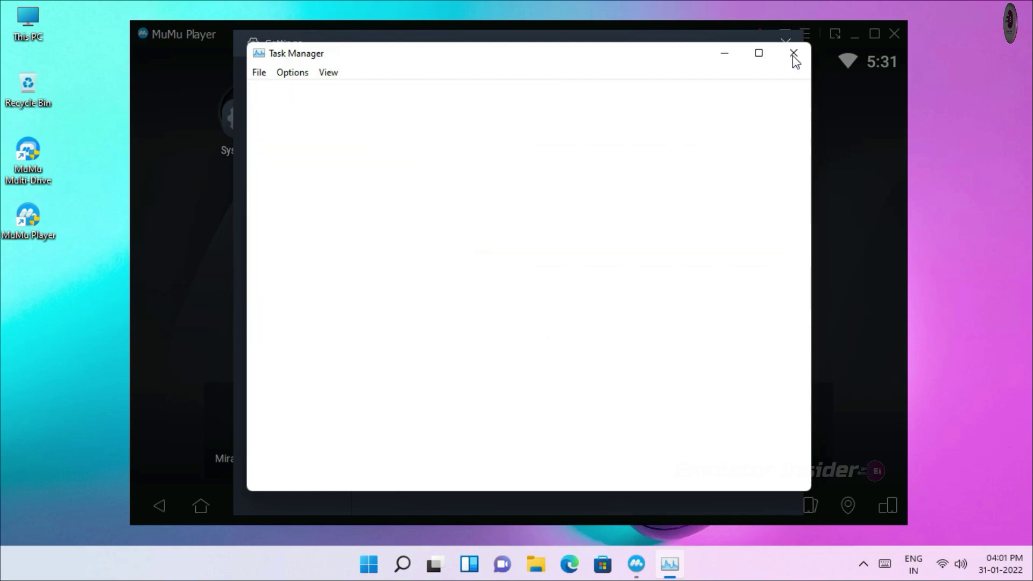
pyautogui.click(708, 226)
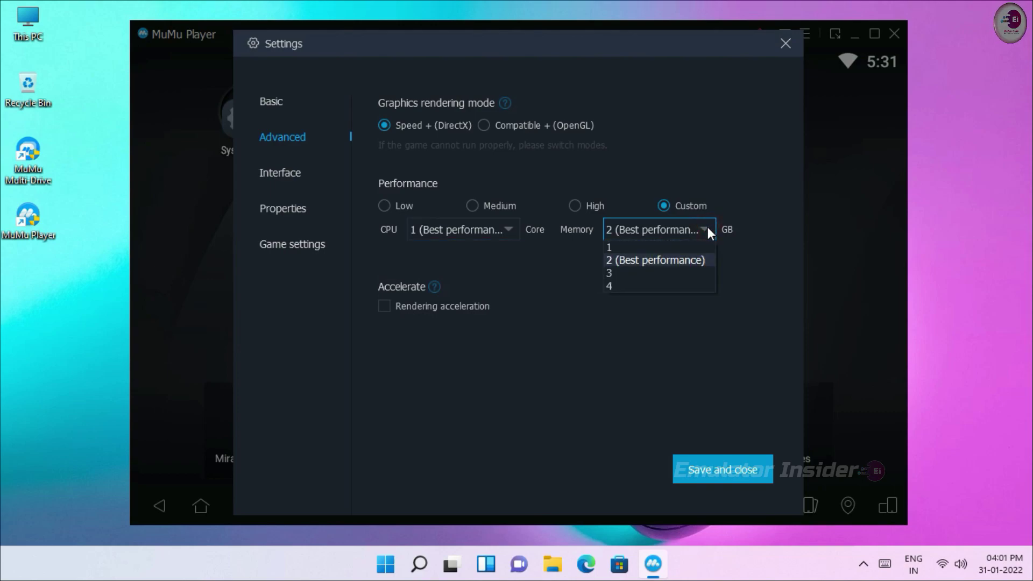
pyautogui.click(610, 260)
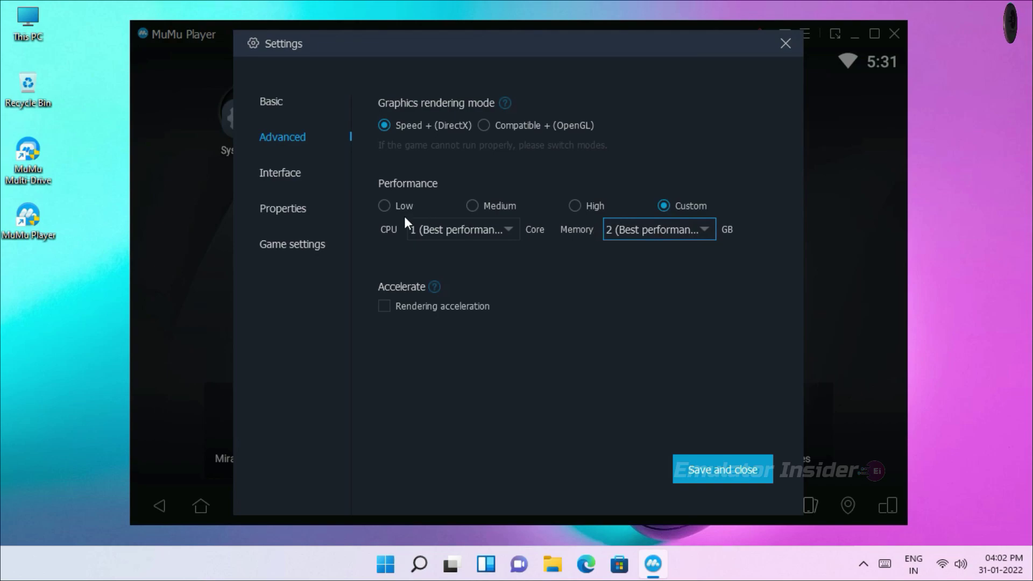
# Review the interface, properties and game settings, and save the configuration with an emulator restart
pyautogui.click(325, 181)
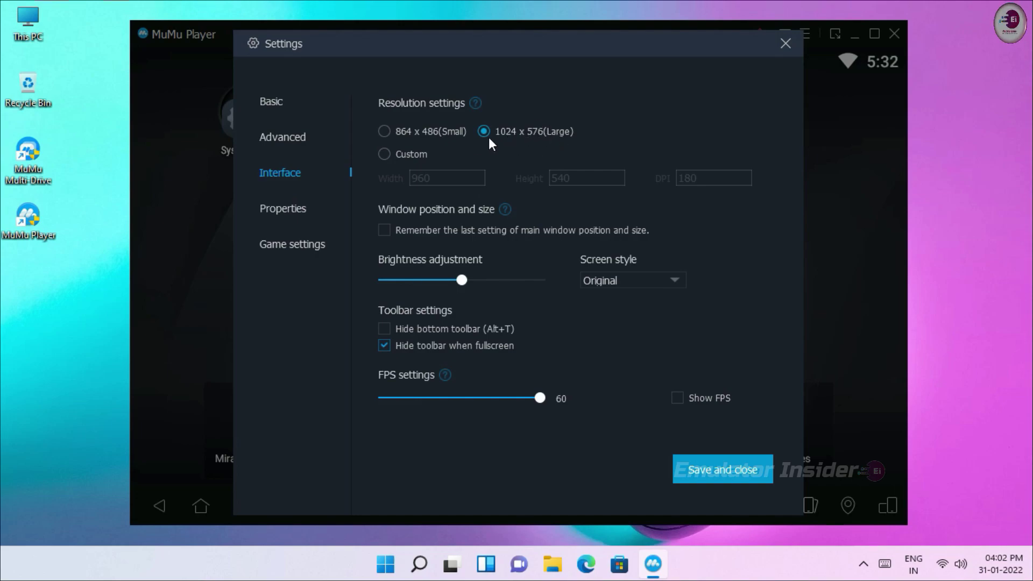
pyautogui.click(287, 210)
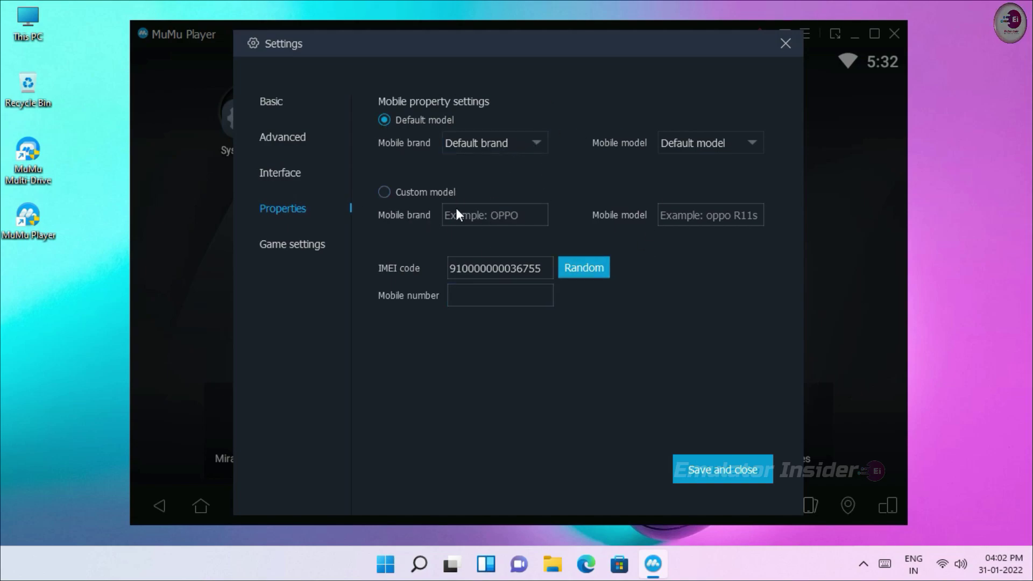
pyautogui.click(291, 249)
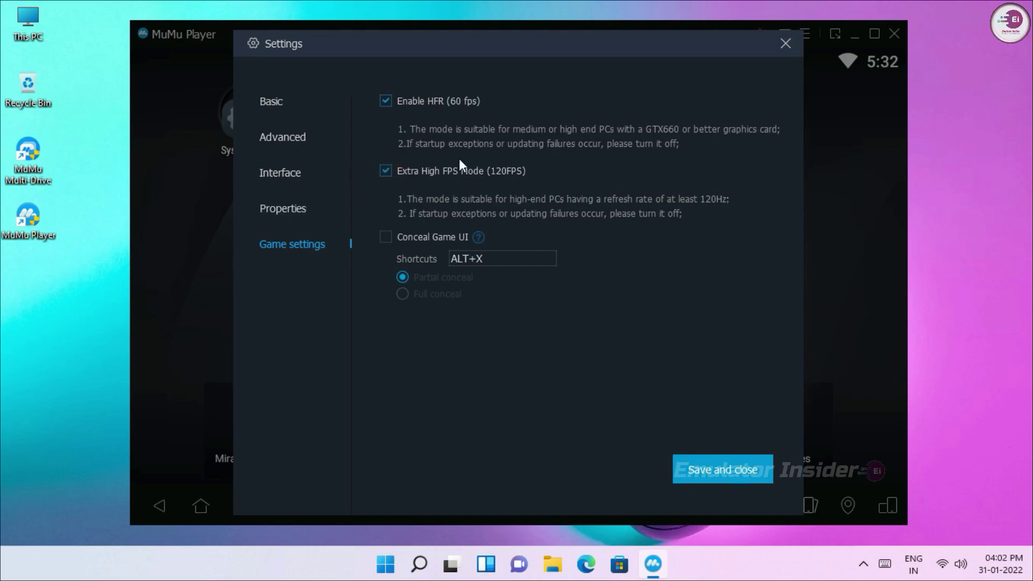
pyautogui.click(711, 469)
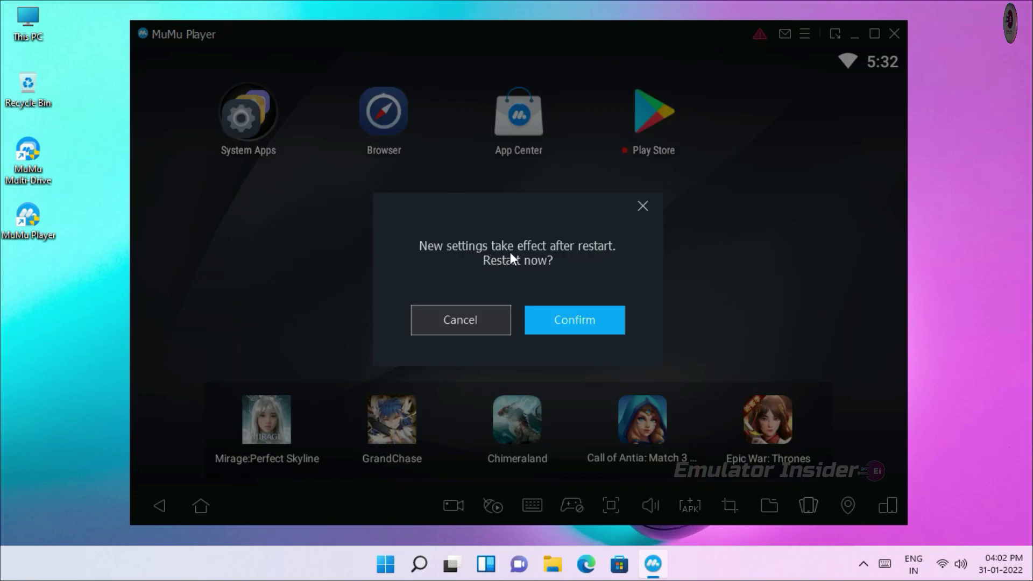
pyautogui.click(576, 318)
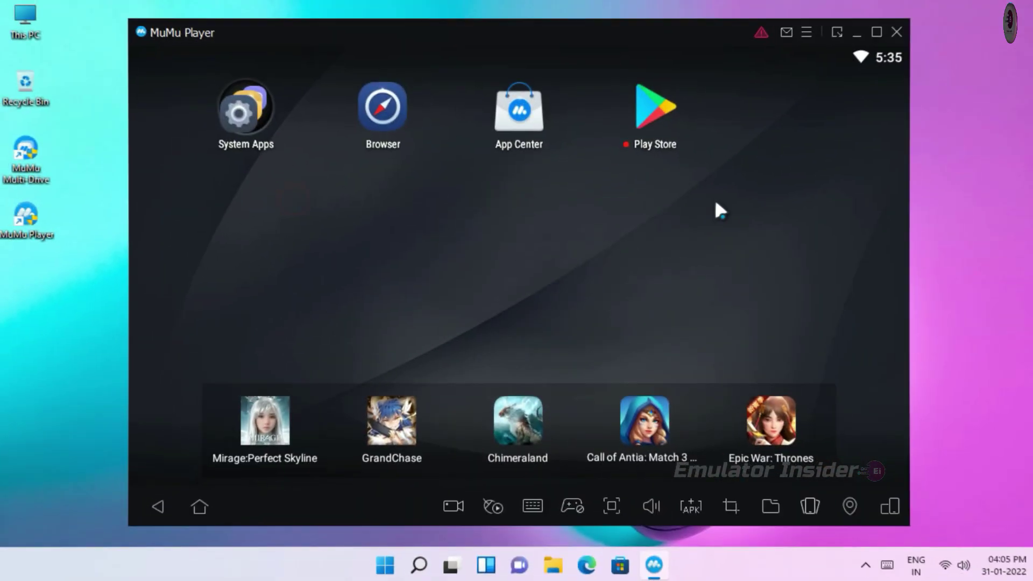
# Search the Play Store for FREE FIRE, install Garena Free Fire - Illuminate, and close the store
pyautogui.click(645, 103)
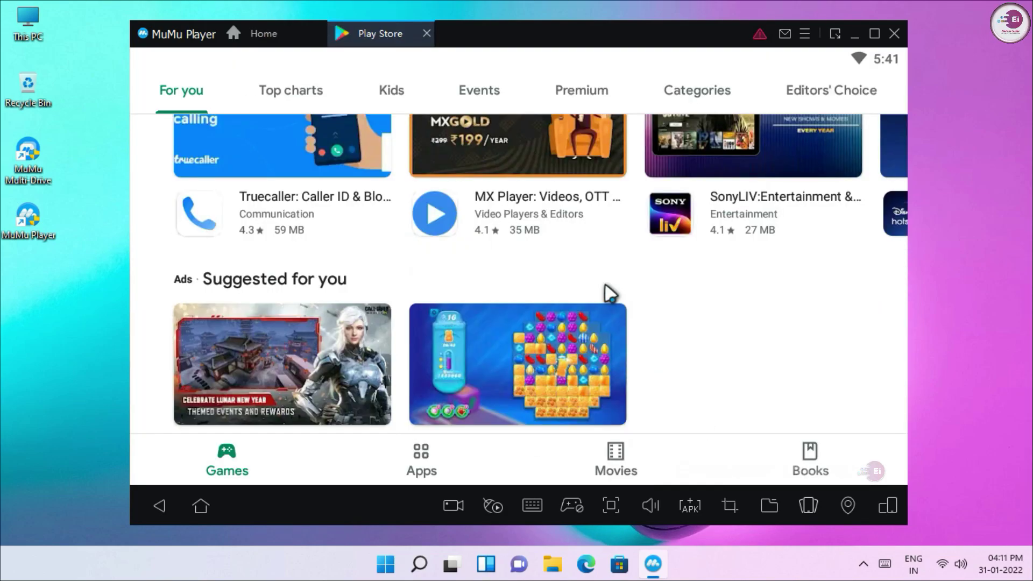
pyautogui.scroll(3, 604, 293)
pyautogui.click(312, 110)
pyautogui.write('FREE FIRE')
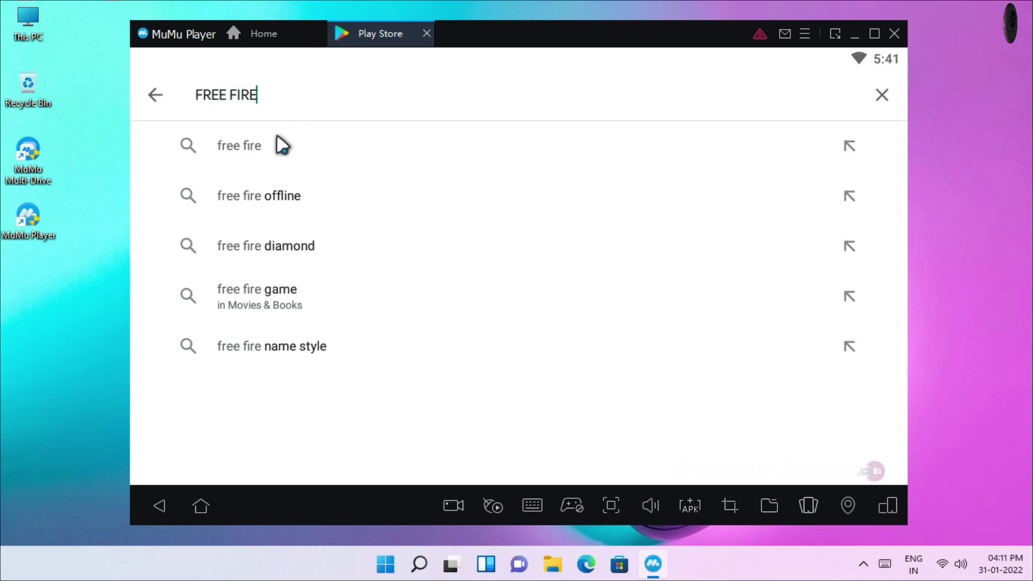
pyautogui.click(275, 150)
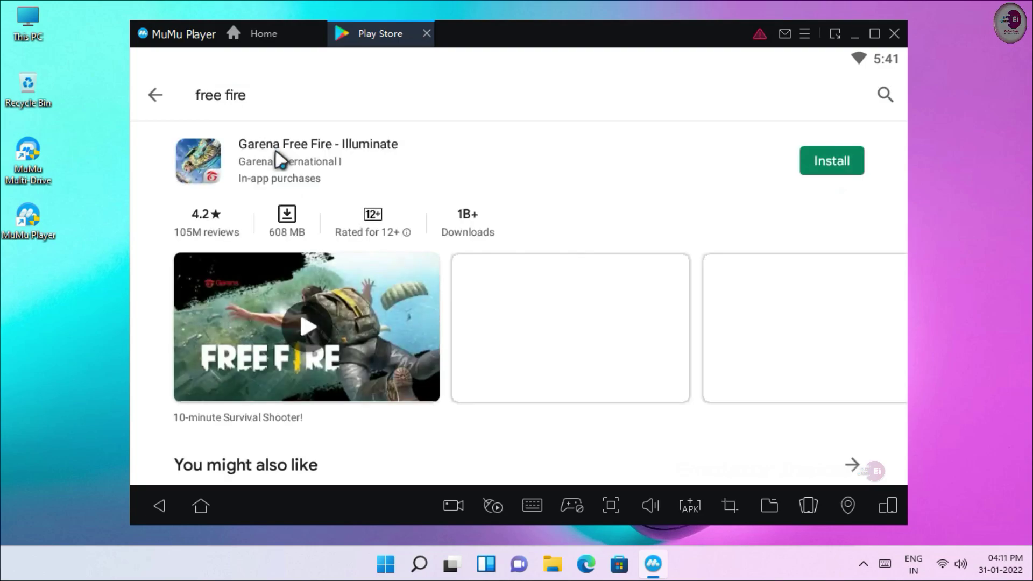
pyautogui.click(839, 168)
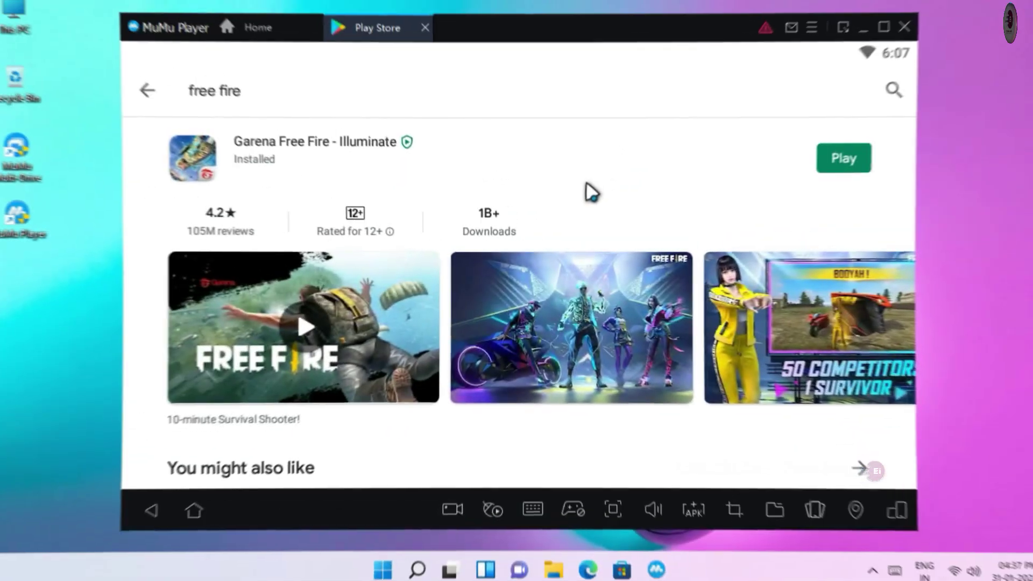
pyautogui.click(377, 159)
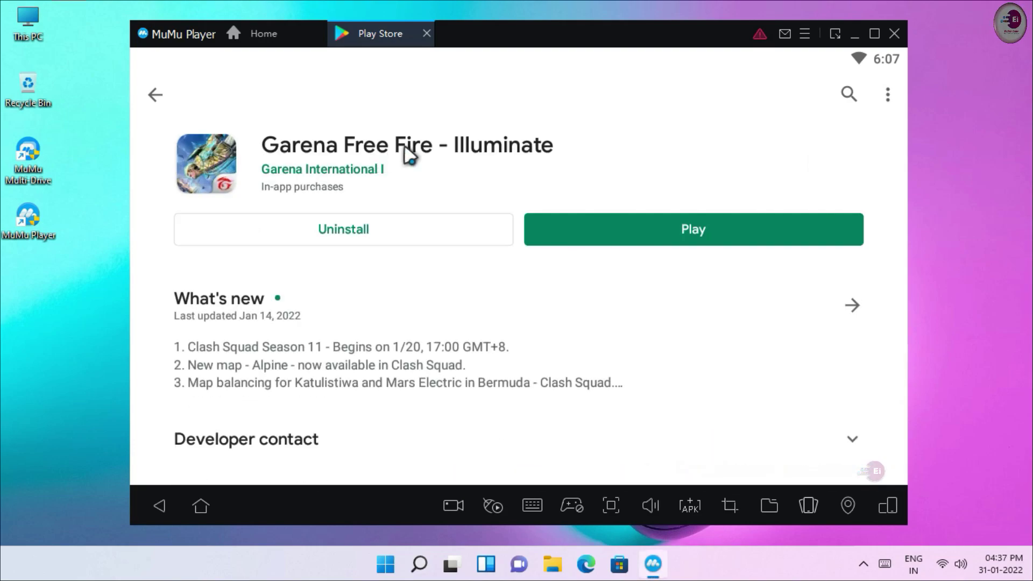
pyautogui.click(427, 34)
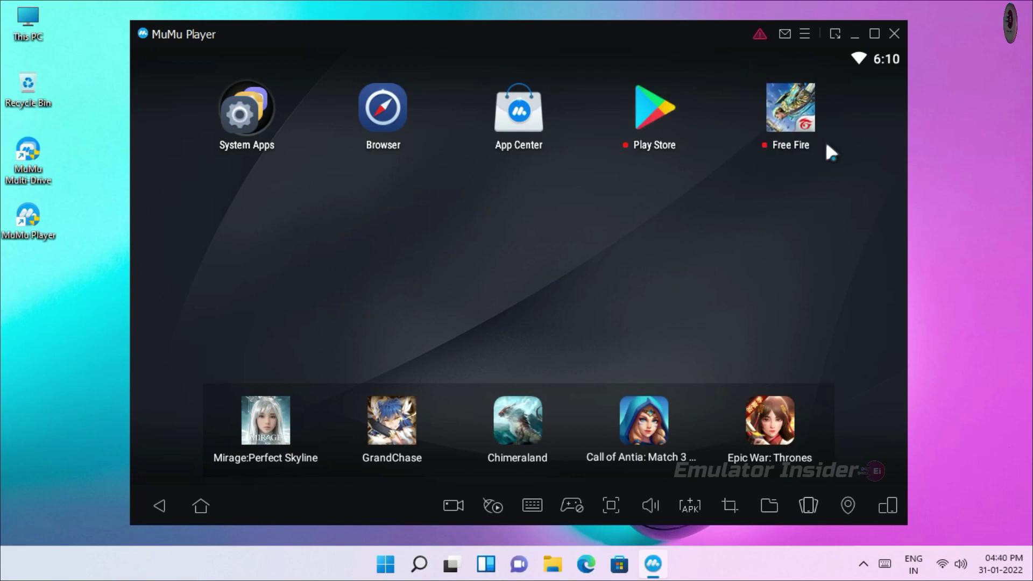
# Launch Free Fire from the emulator's home screen and run the character around the match's waiting area
pyautogui.click(818, 136)
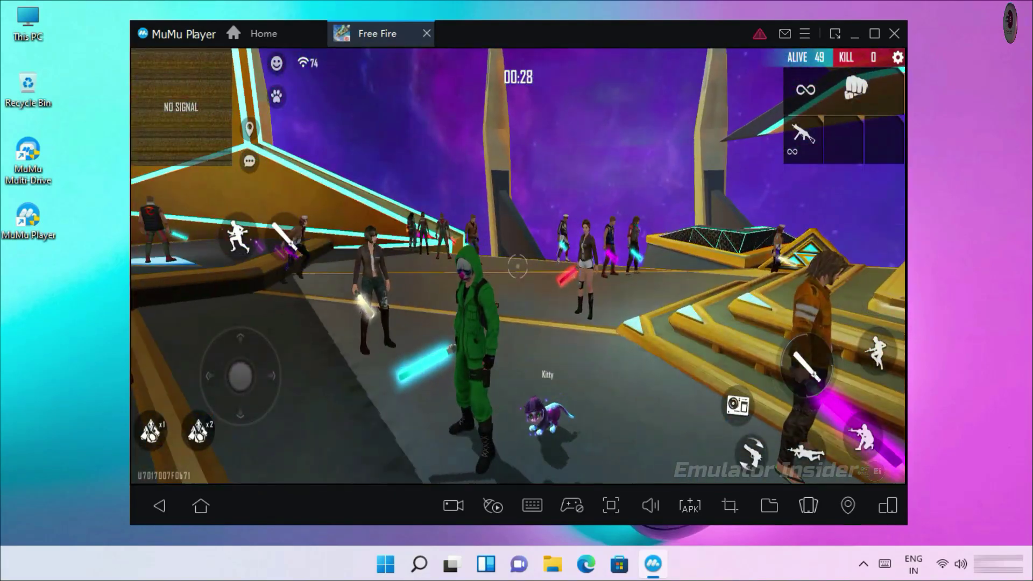
pyautogui.press('w')
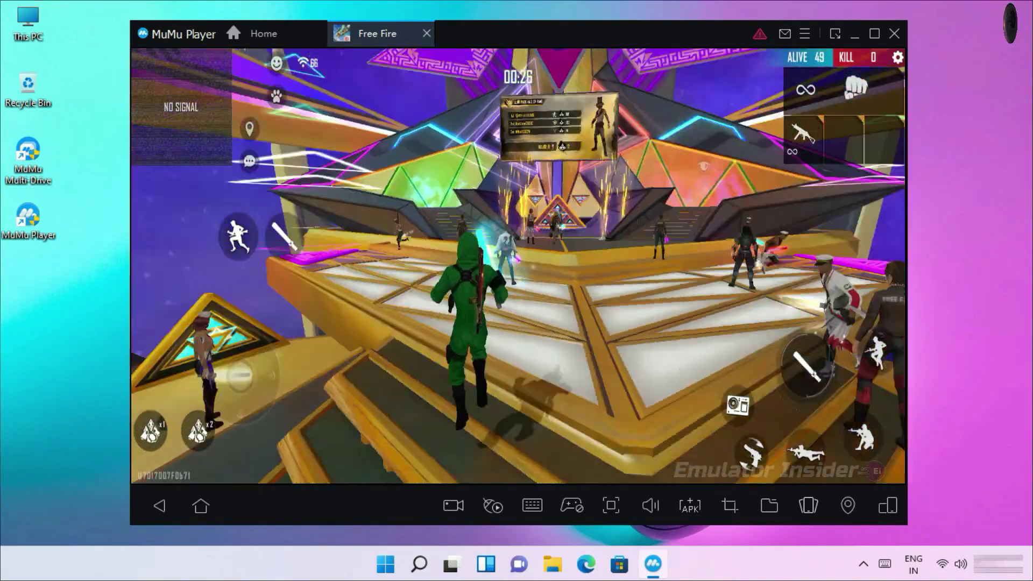
pyautogui.press('w')
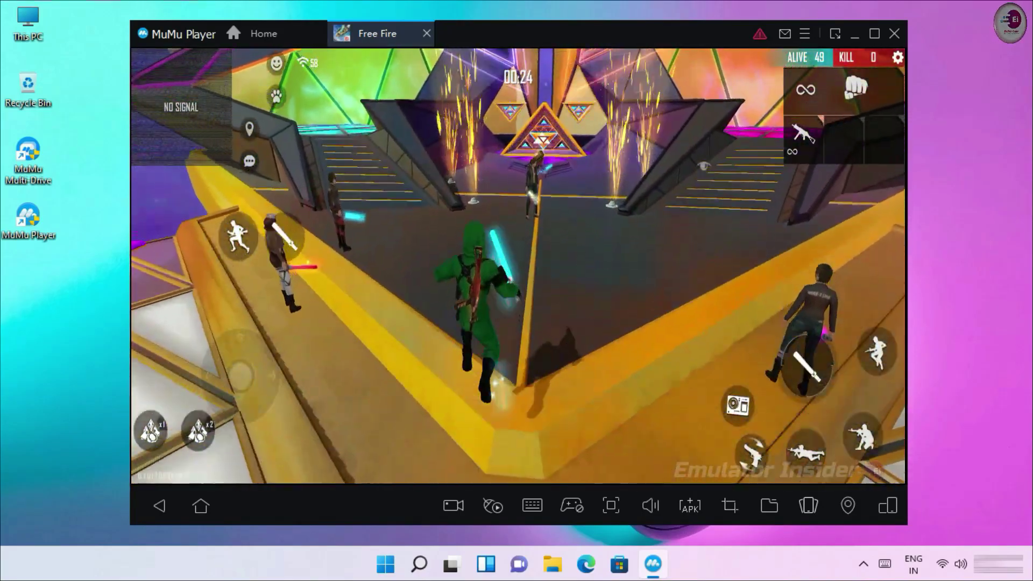
pyautogui.press('w')
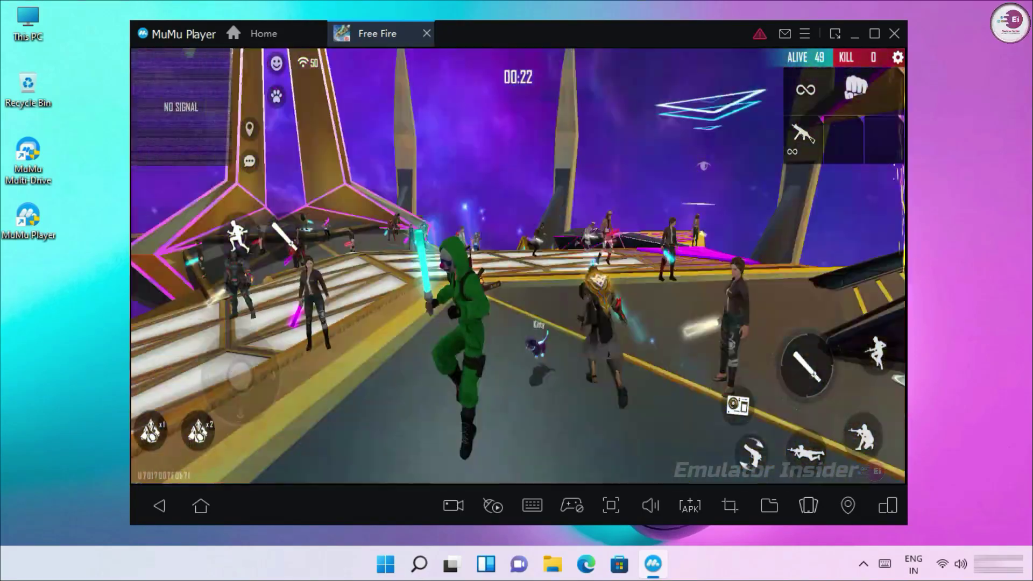
pyautogui.press('w')
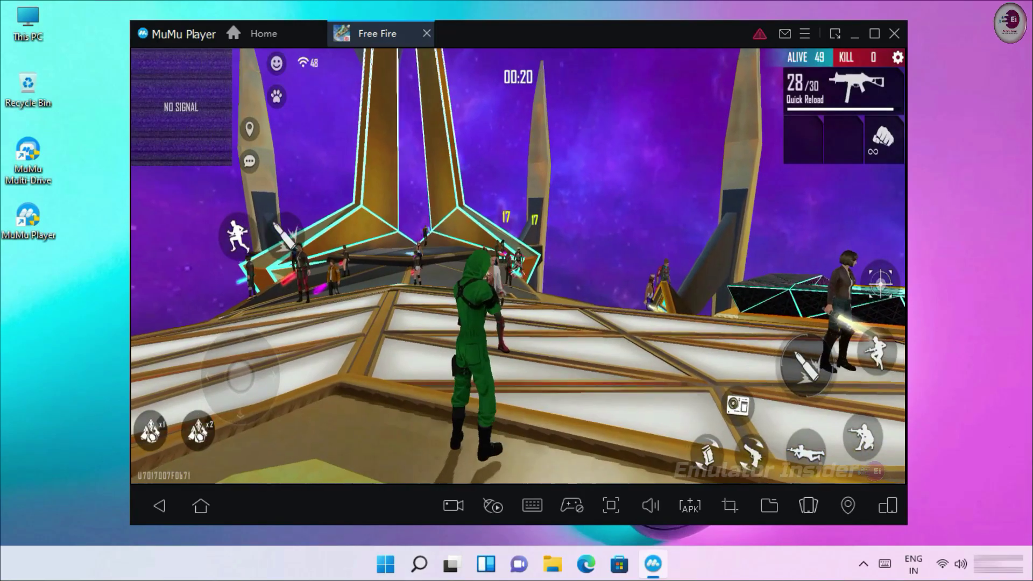